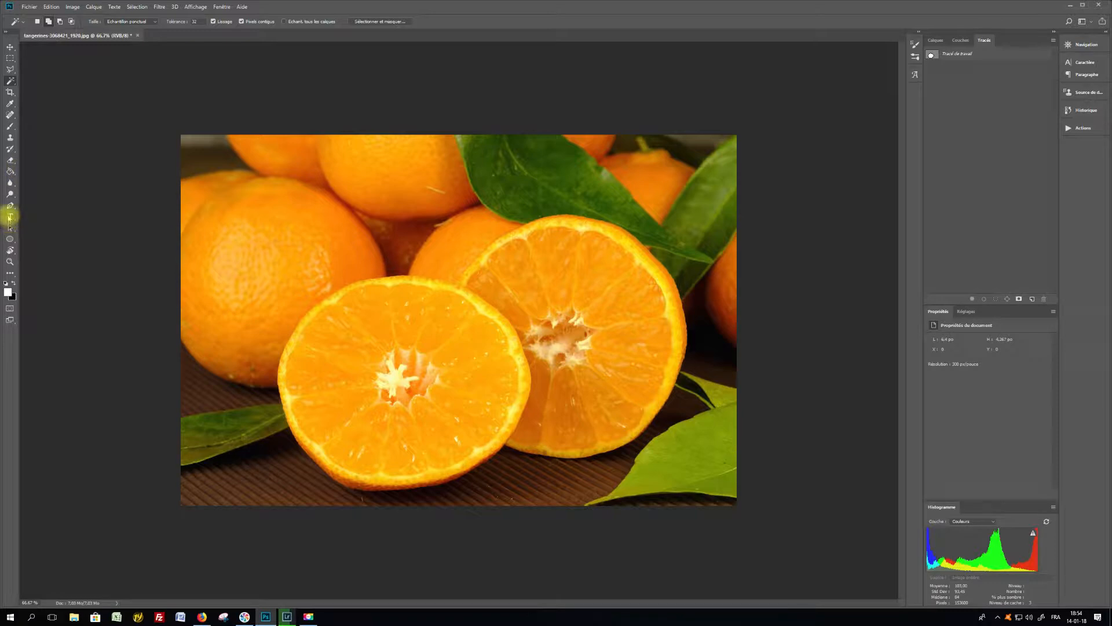
Look through the Pen tool group and activate the Curvature Pen (Outil Plume de courbure) from the extra tools
click(10, 206)
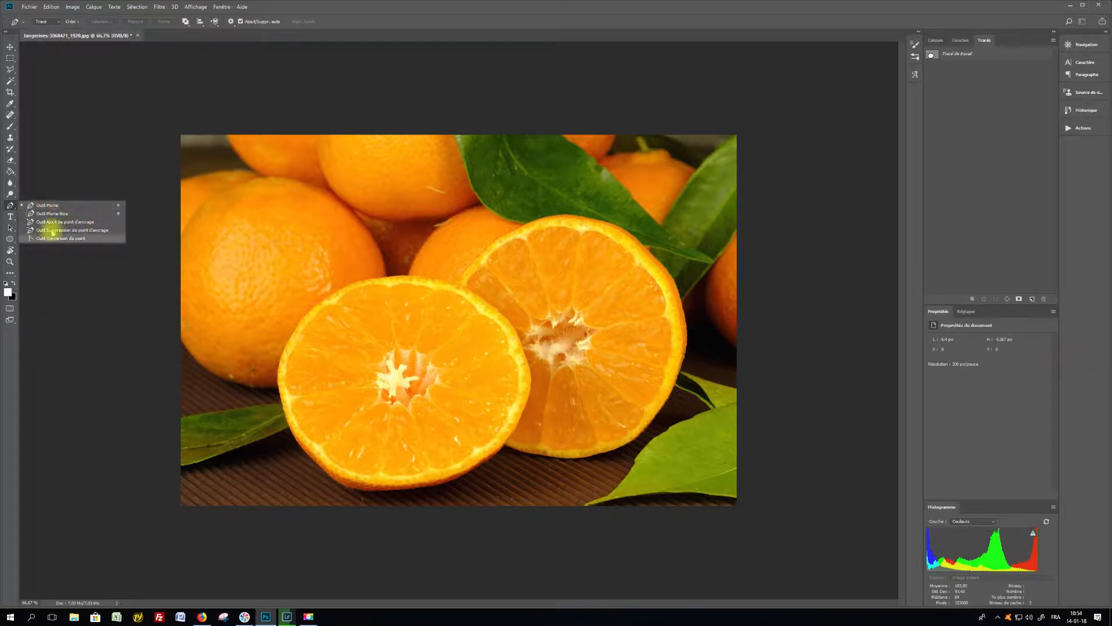
right_click(14, 322)
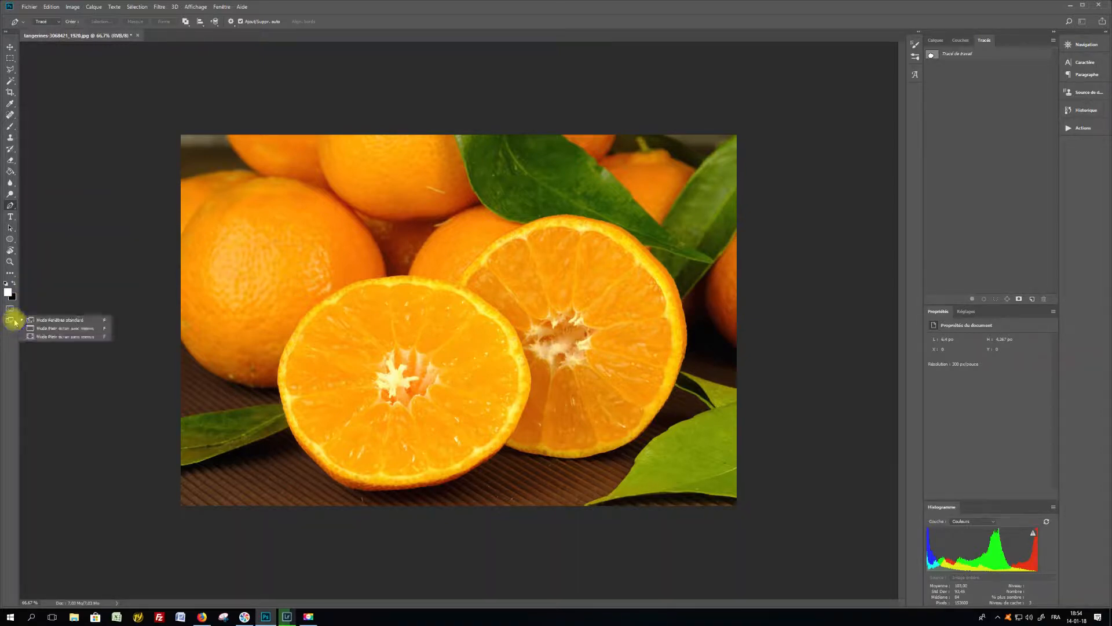
click(15, 275)
right_click(16, 275)
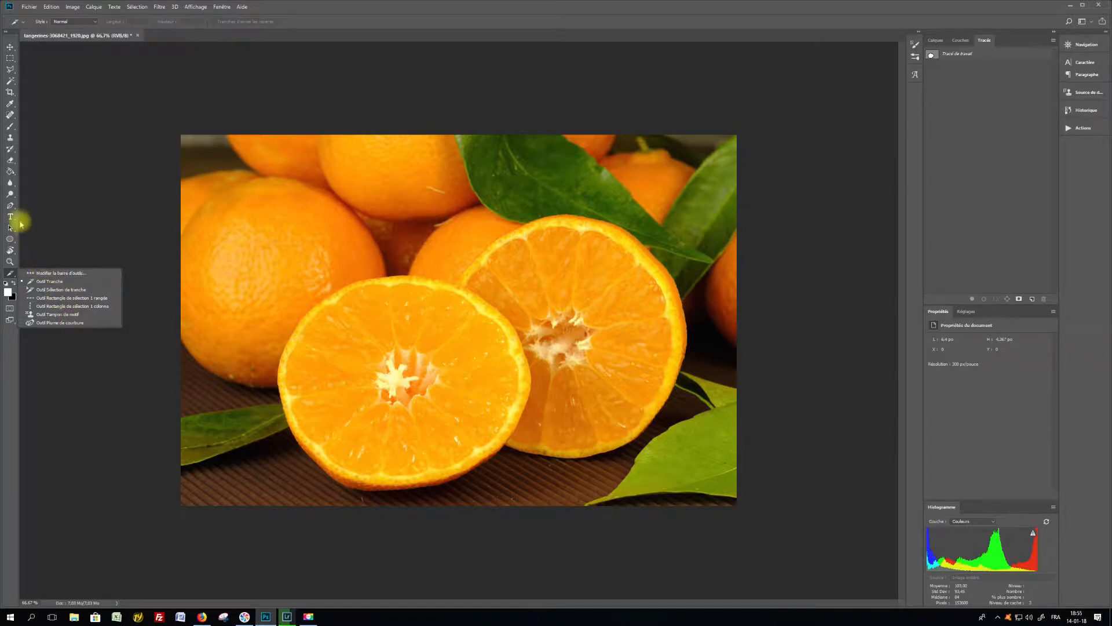
click(58, 323)
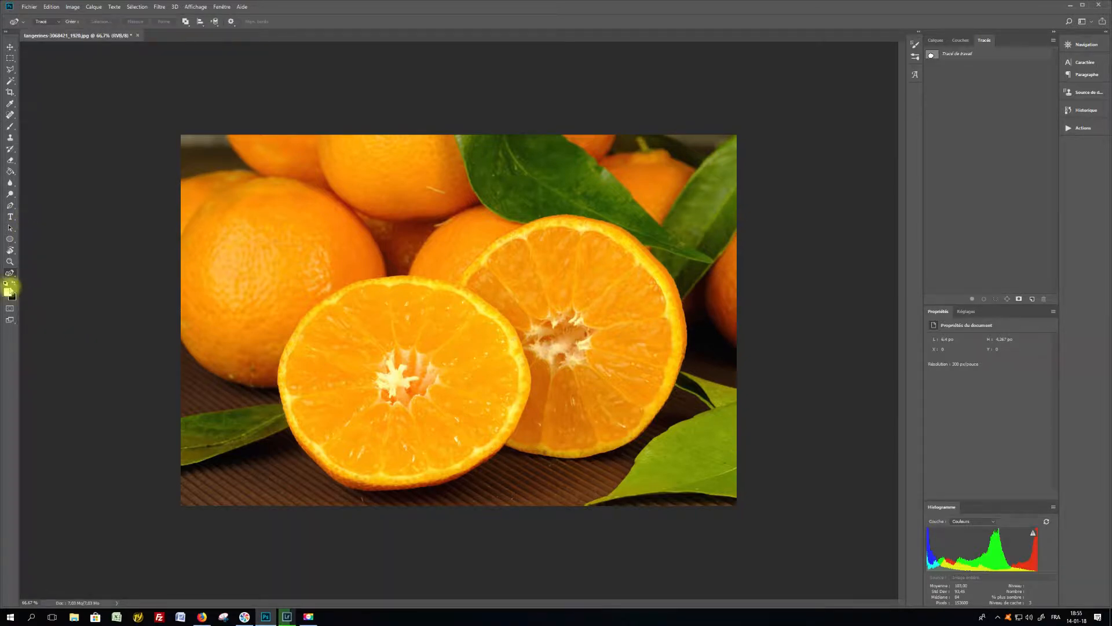
Customize the toolbar by moving the Curvature Pen from the extra tools into the Pen tool group, below Outil Plume libre
right_click(10, 273)
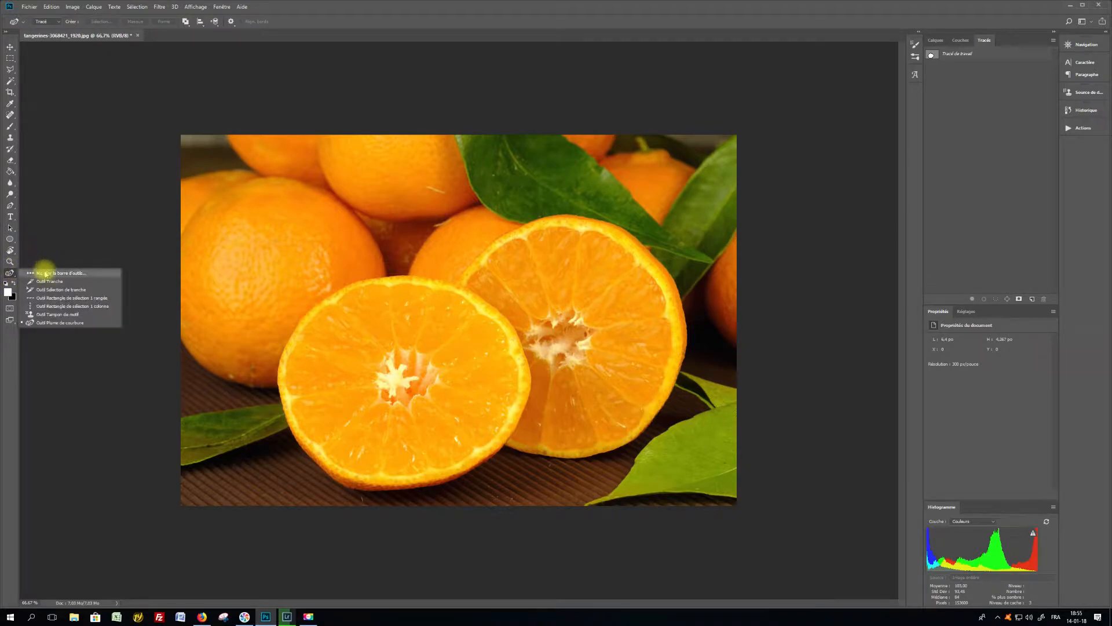
click(45, 273)
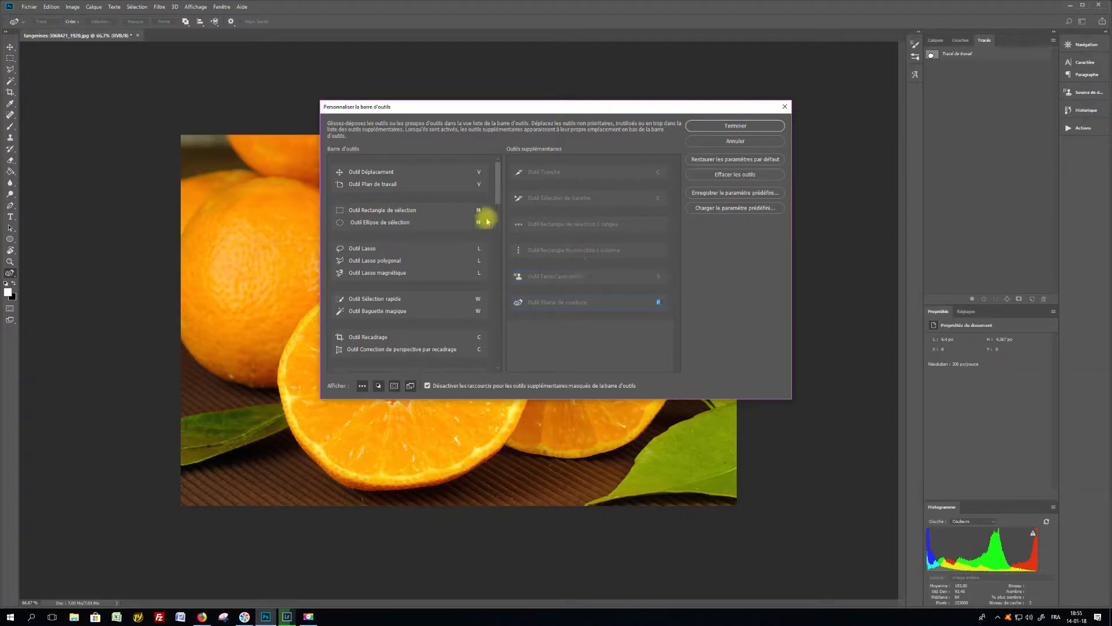
drag(497, 201, 504, 313)
drag(571, 301, 399, 285)
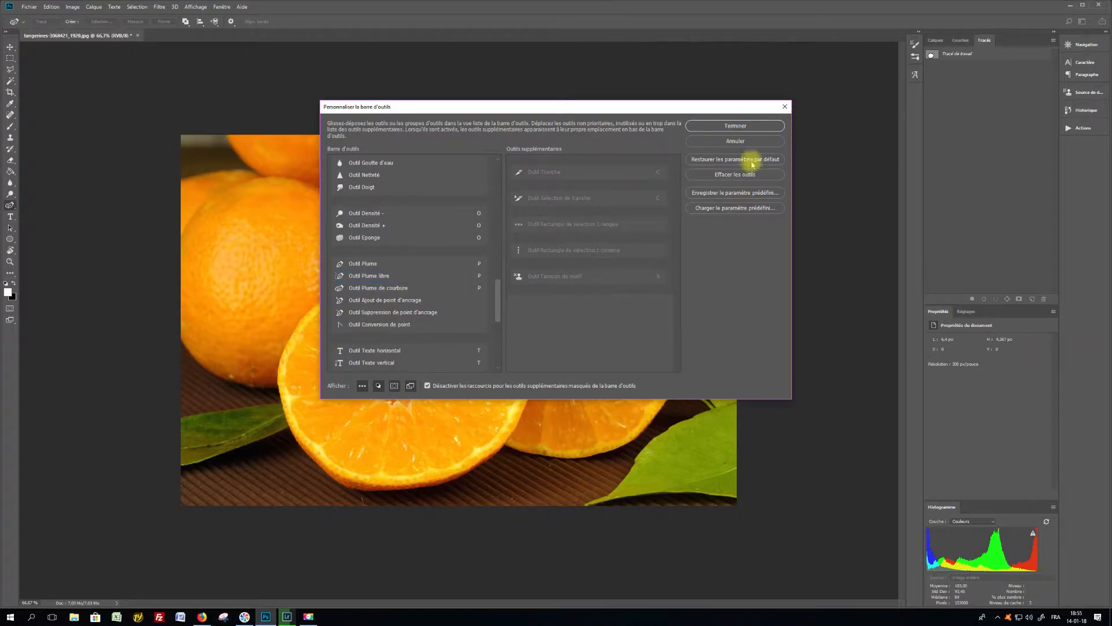
click(771, 127)
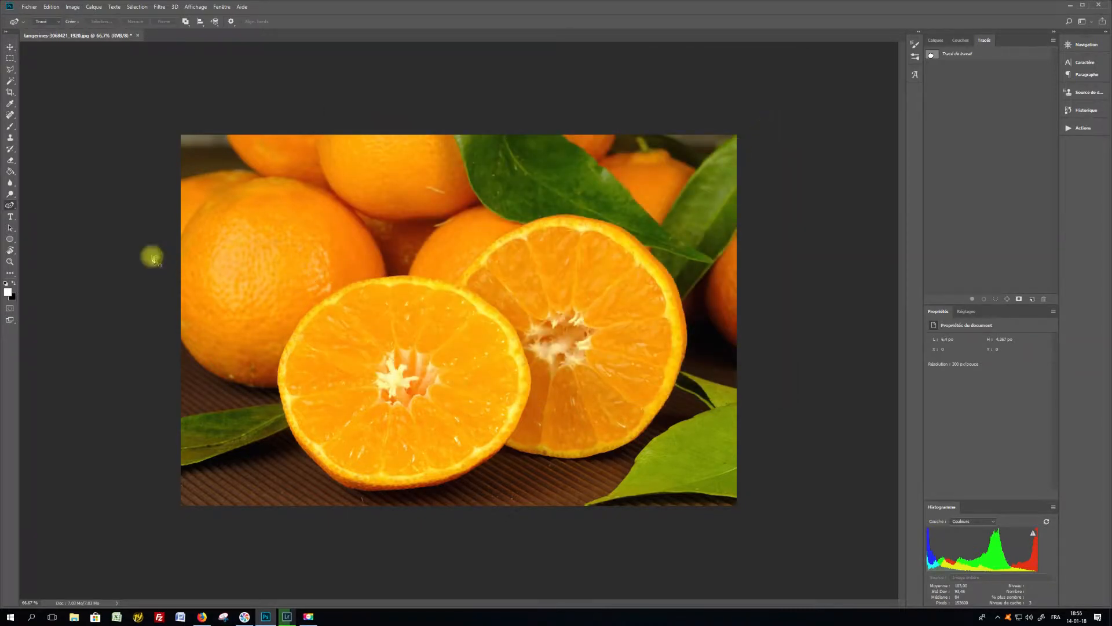
Check the remaining extra tools and activate the Curvature Pen from its new place in the Pen tool group
click(11, 274)
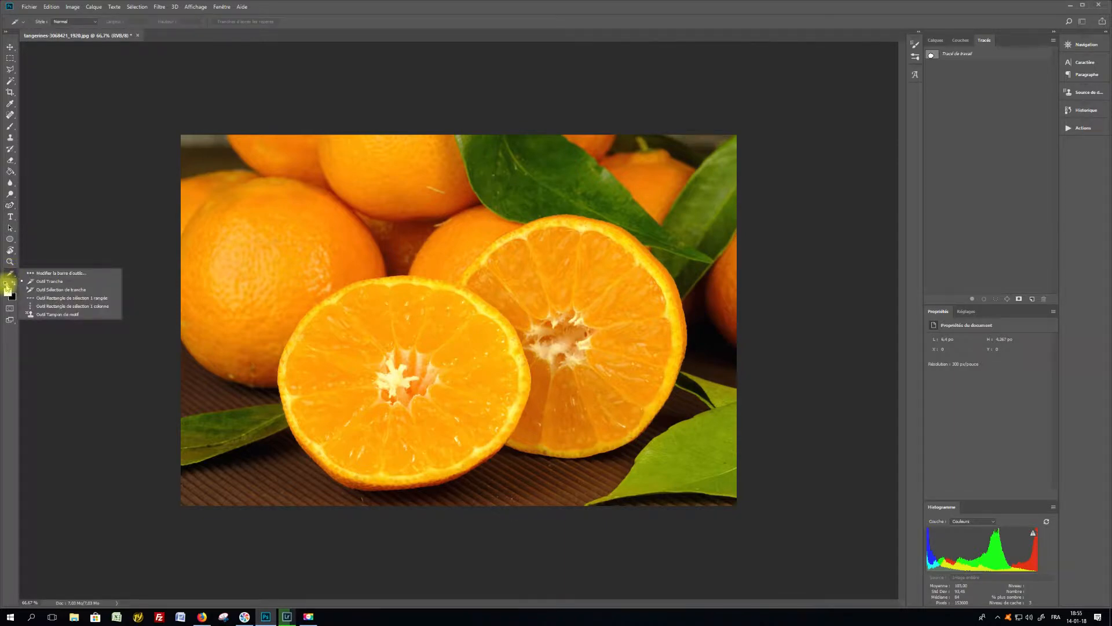
click(9, 357)
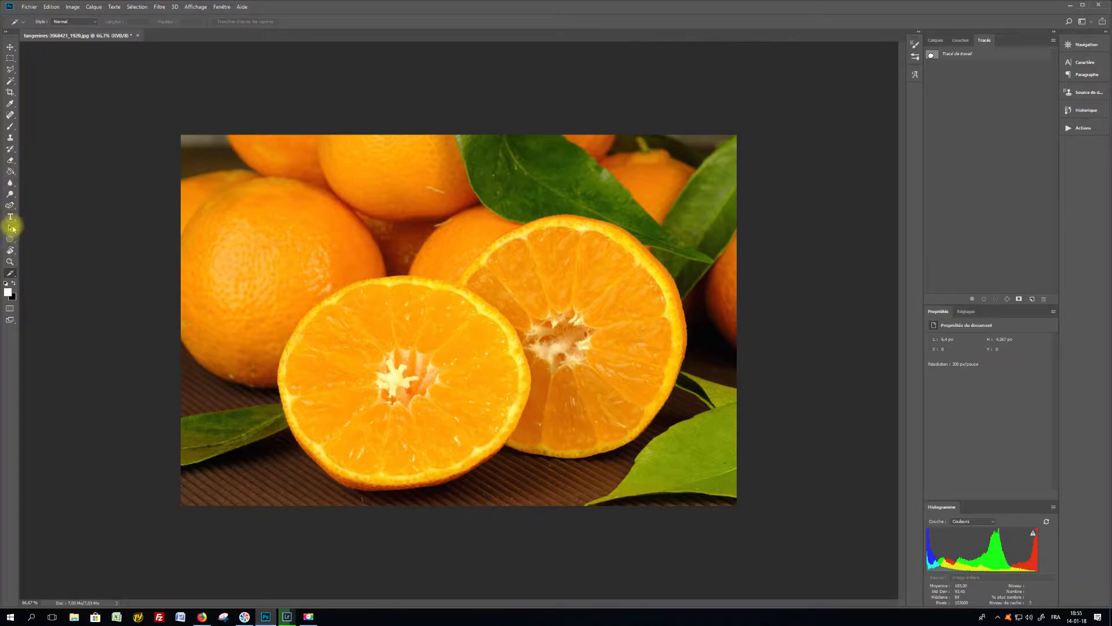
click(10, 205)
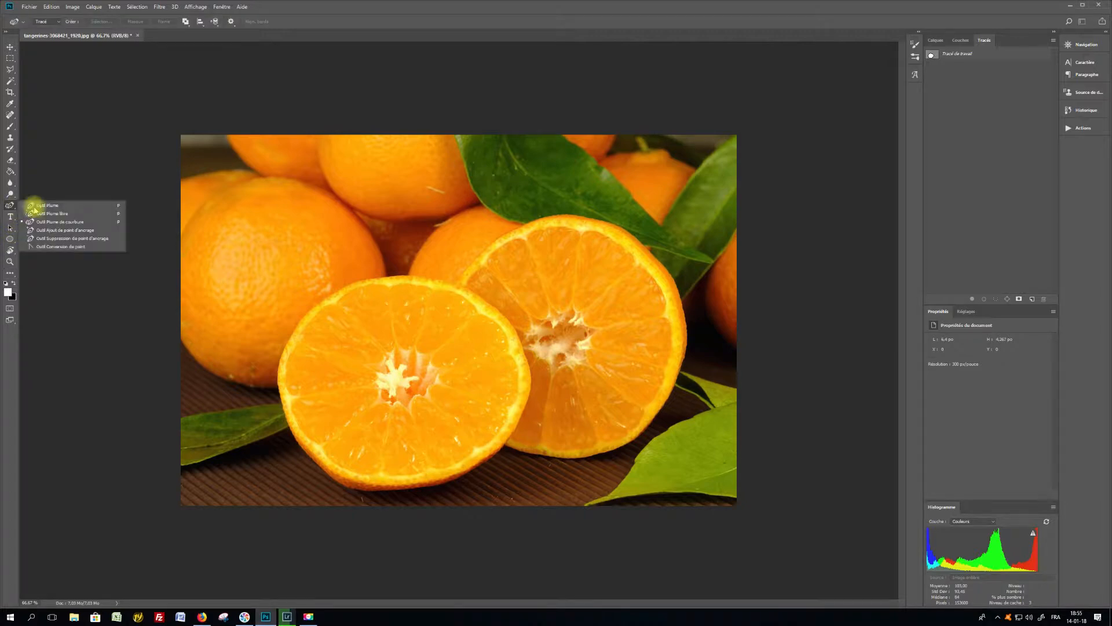
click(82, 221)
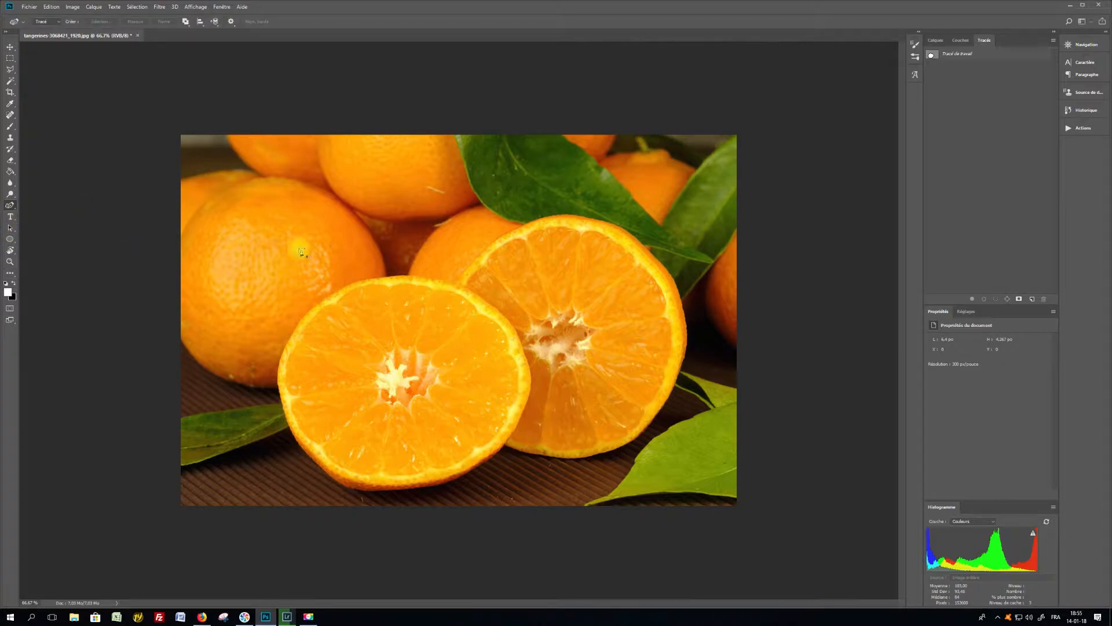
Trace a closed four-point curved path around the front cut orange, with one anchor at each extreme of its outline
click(390, 277)
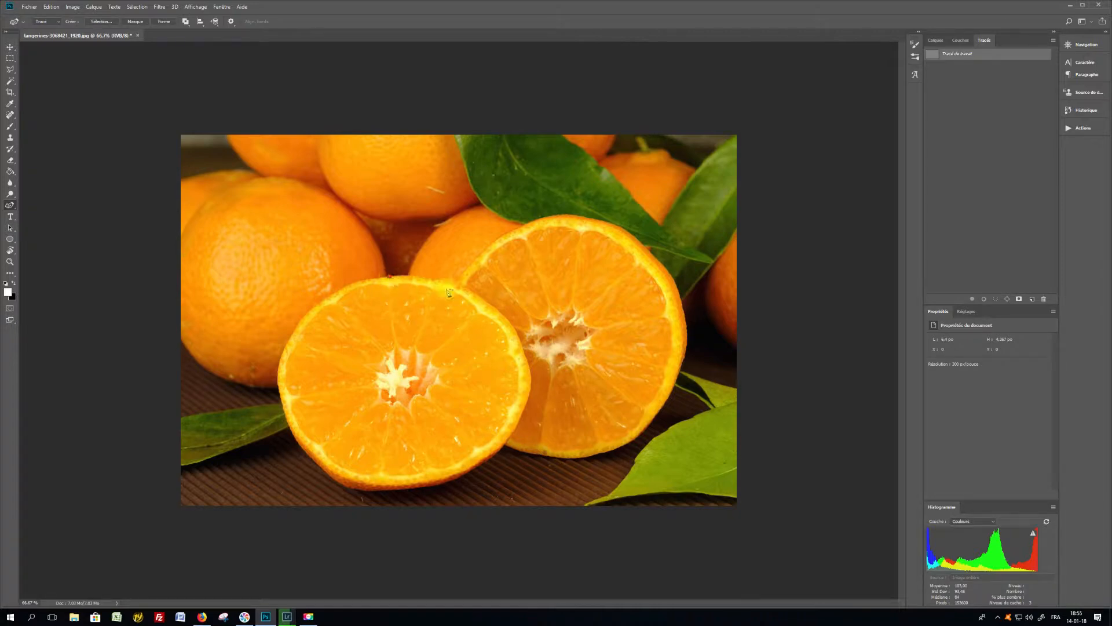
click(532, 393)
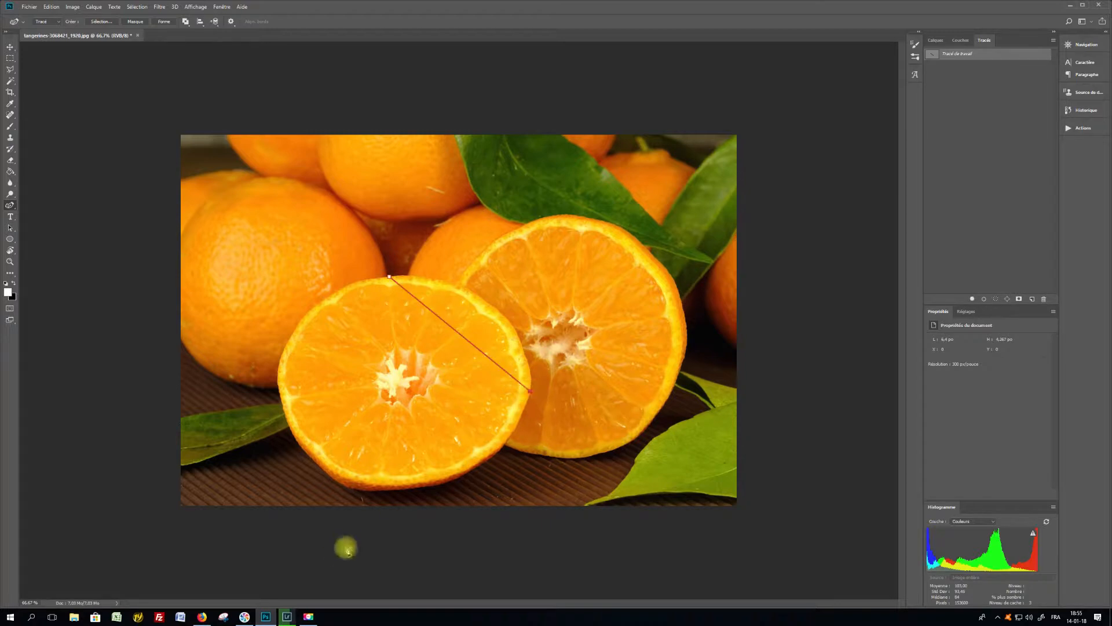
click(398, 491)
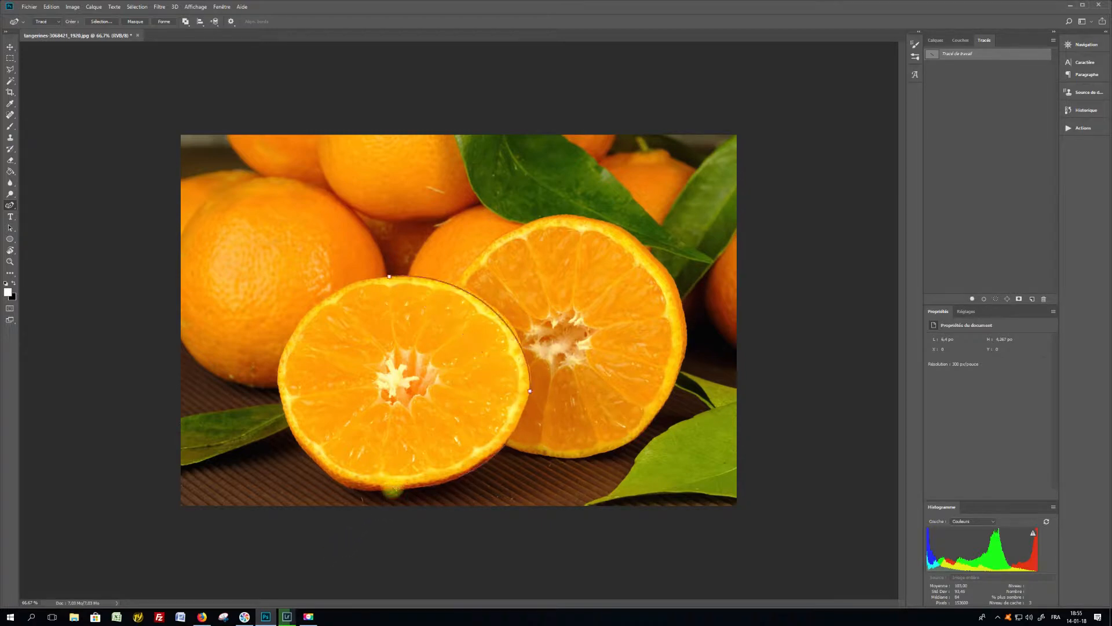
click(279, 384)
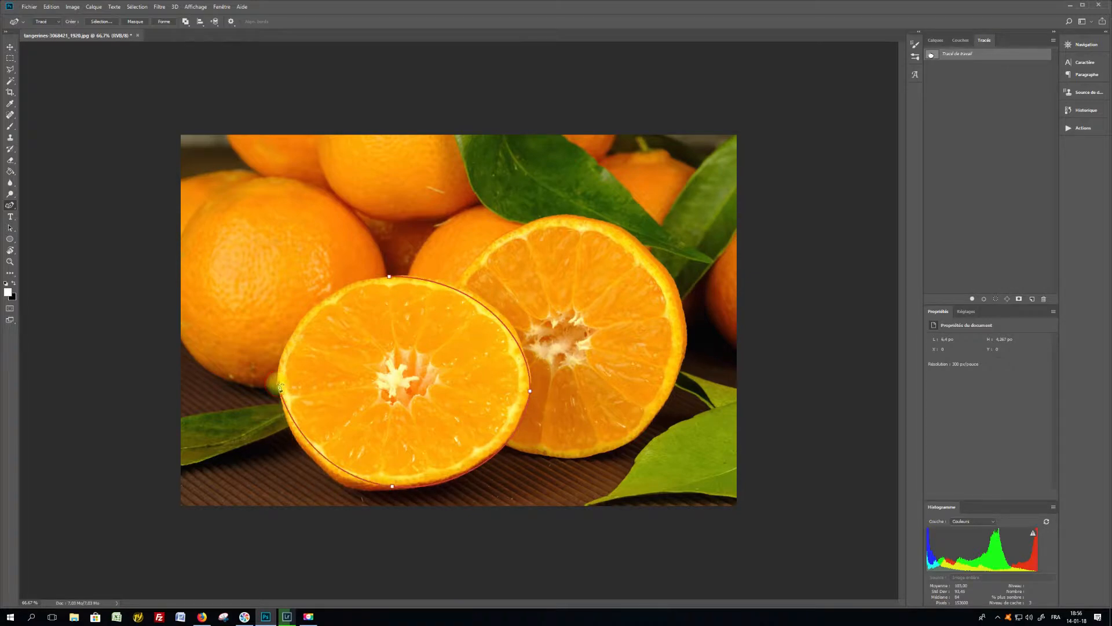
click(391, 281)
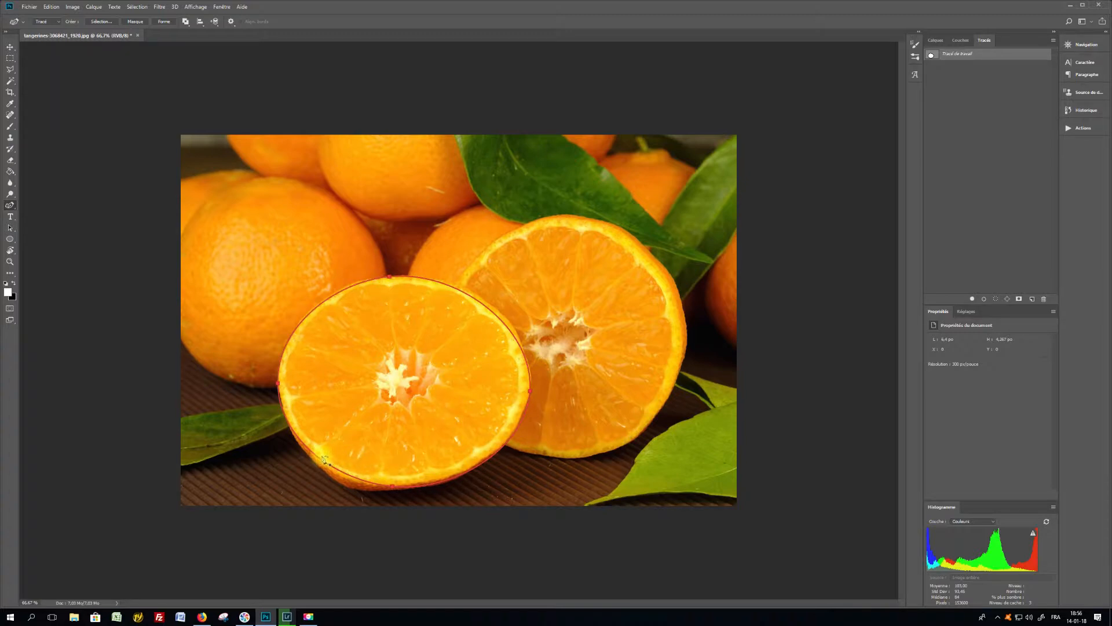
Refine the orange's path with three extra anchor points on its upper-right, upper-left and lower-right edges
ctrl+click(496, 313)
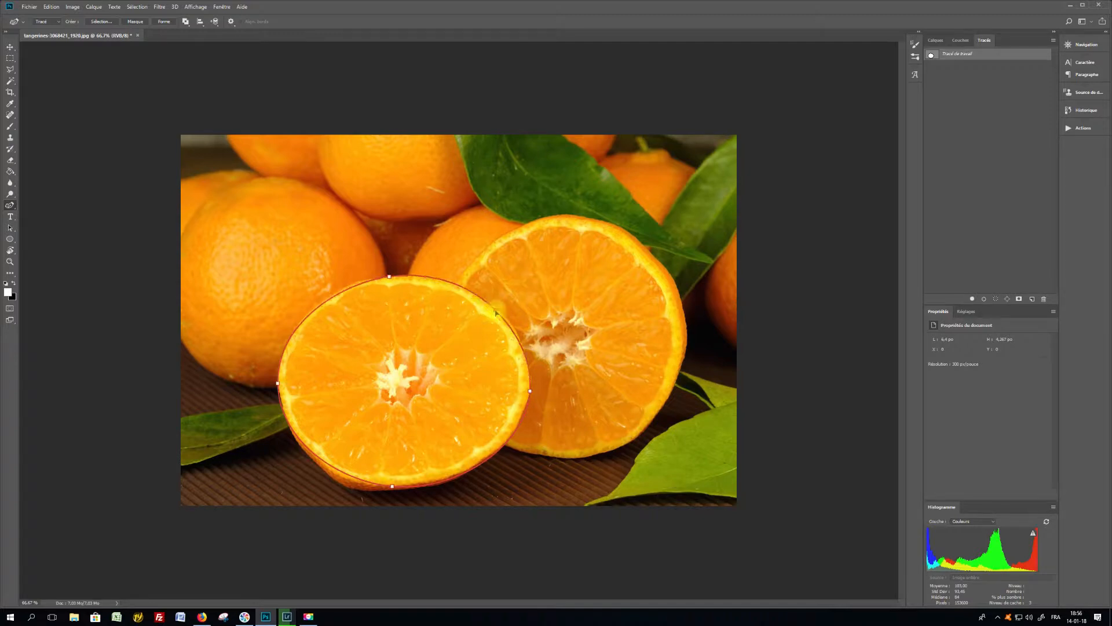
click(496, 312)
click(338, 293)
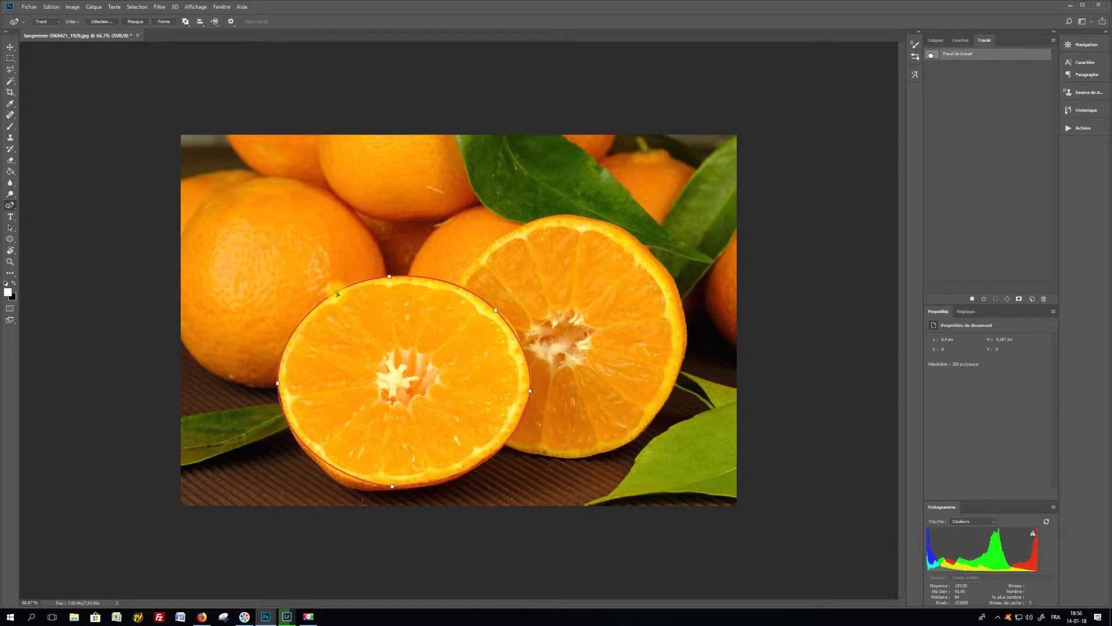
click(484, 458)
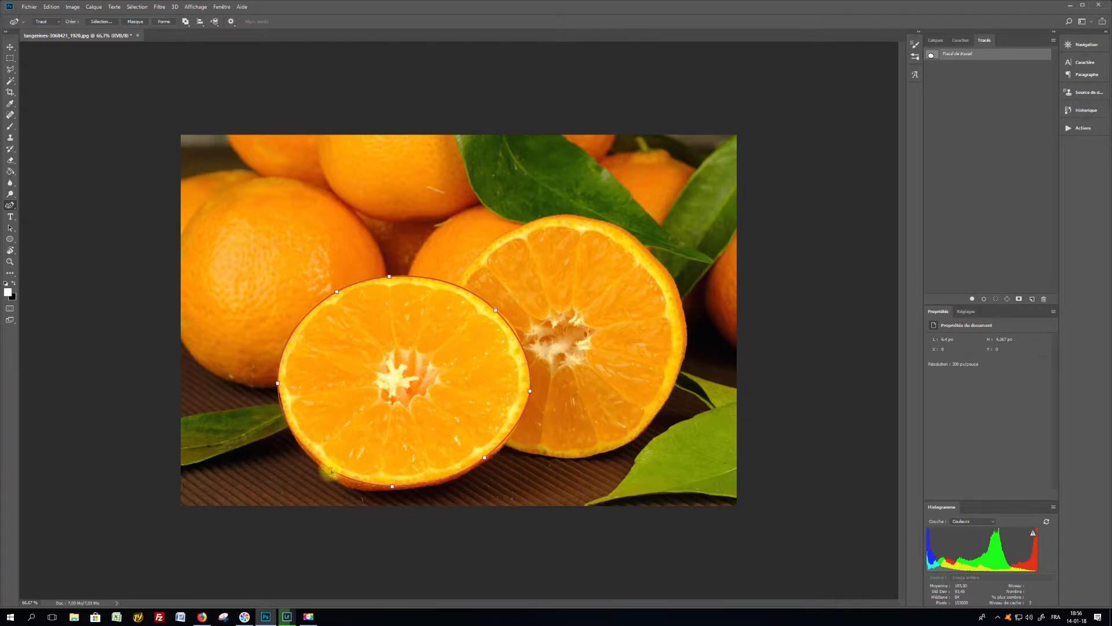
Make a new selection from the orange's path with a feather radius of 0 pixels
click(96, 22)
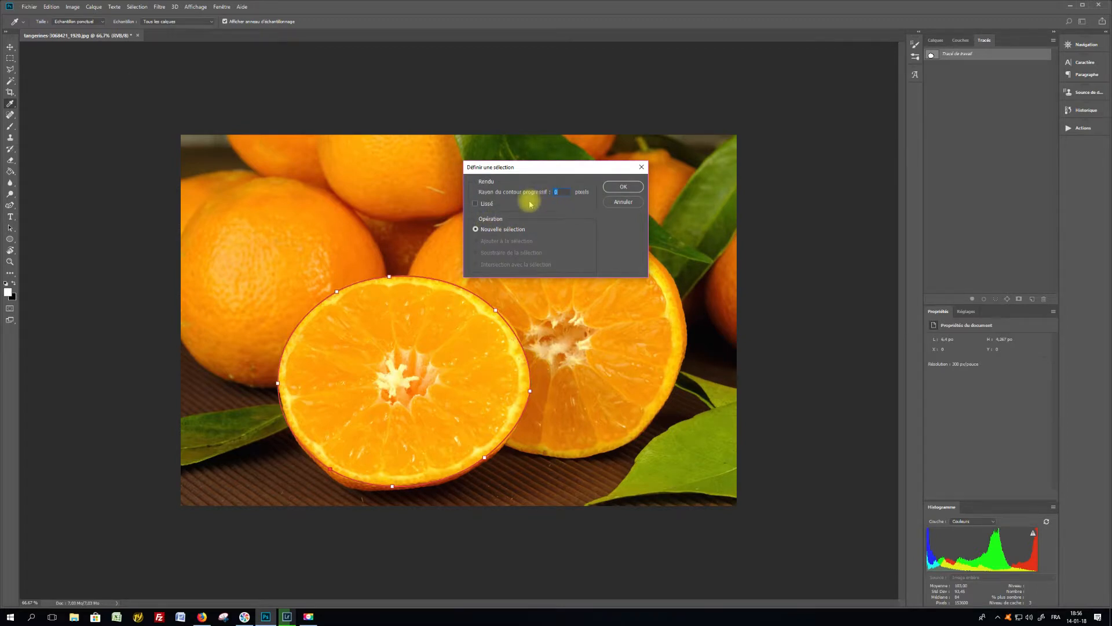
click(622, 186)
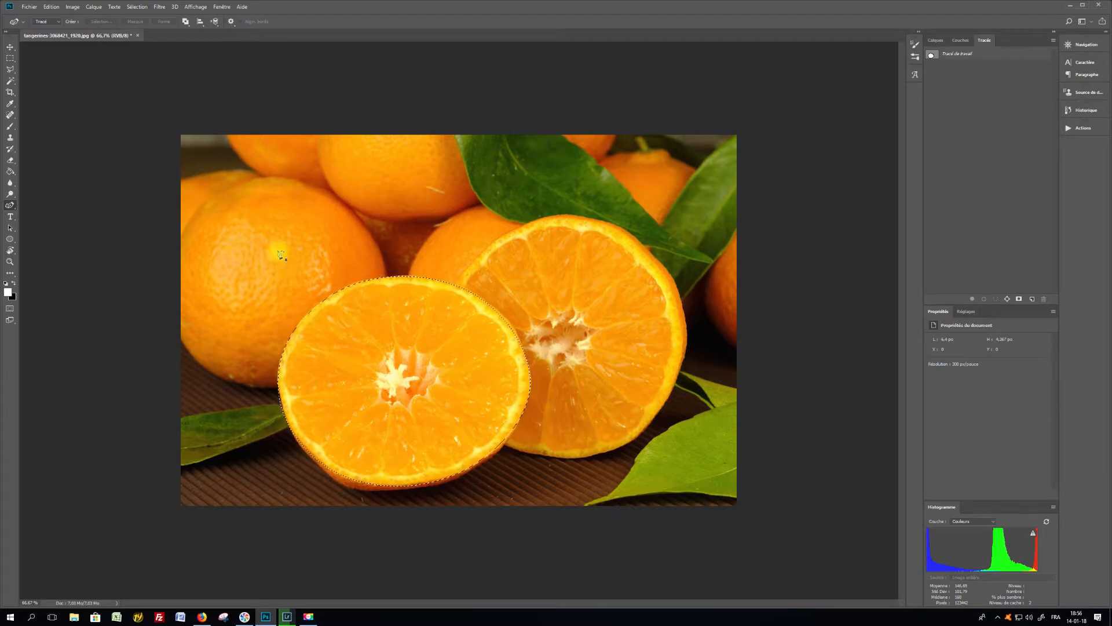
key(F9)
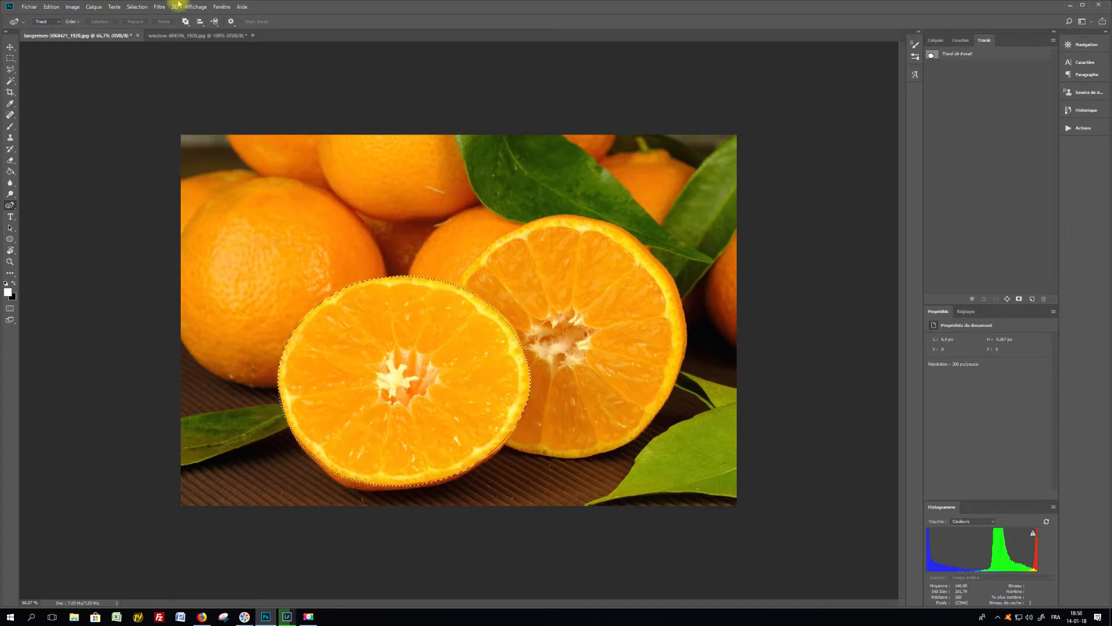
In the brick wall image, draw a closed Curvature Pen path through the four corners of the barred window
click(181, 36)
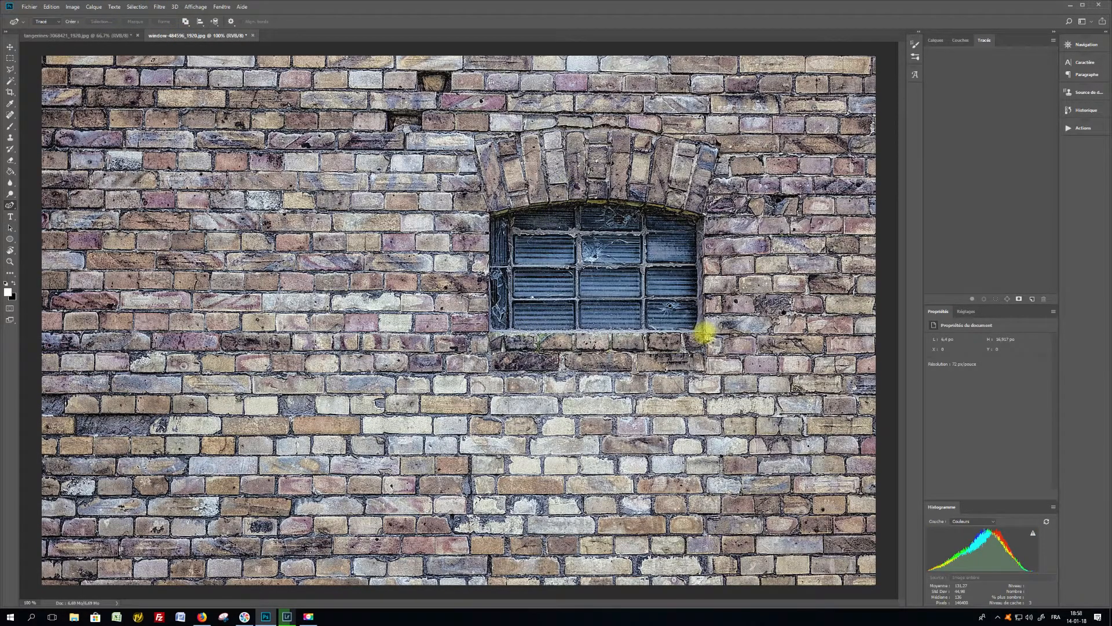
click(705, 333)
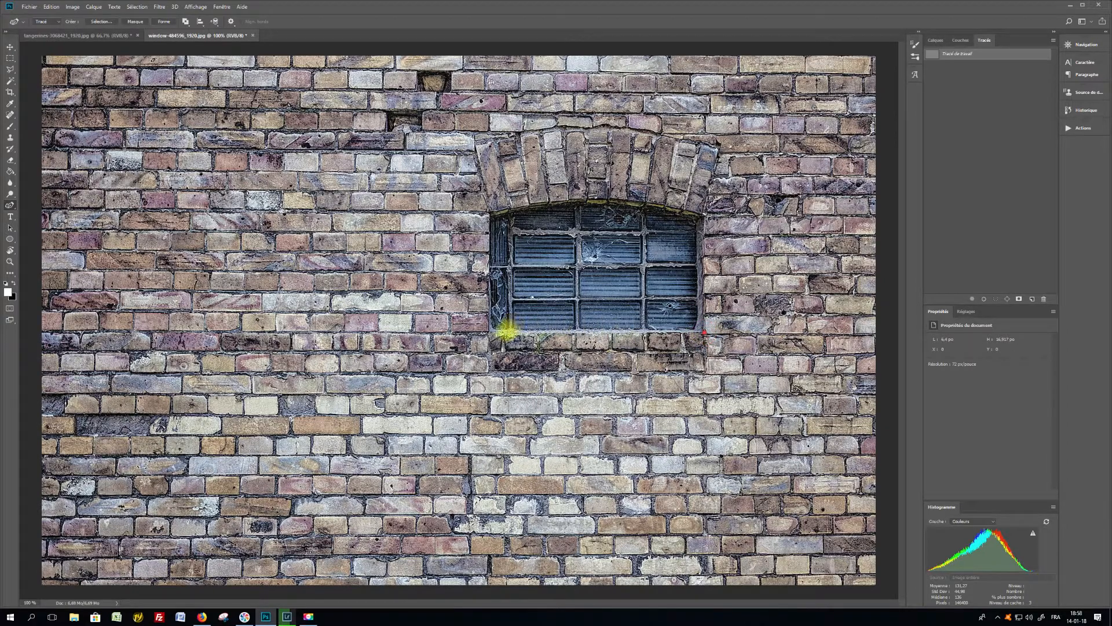
click(489, 332)
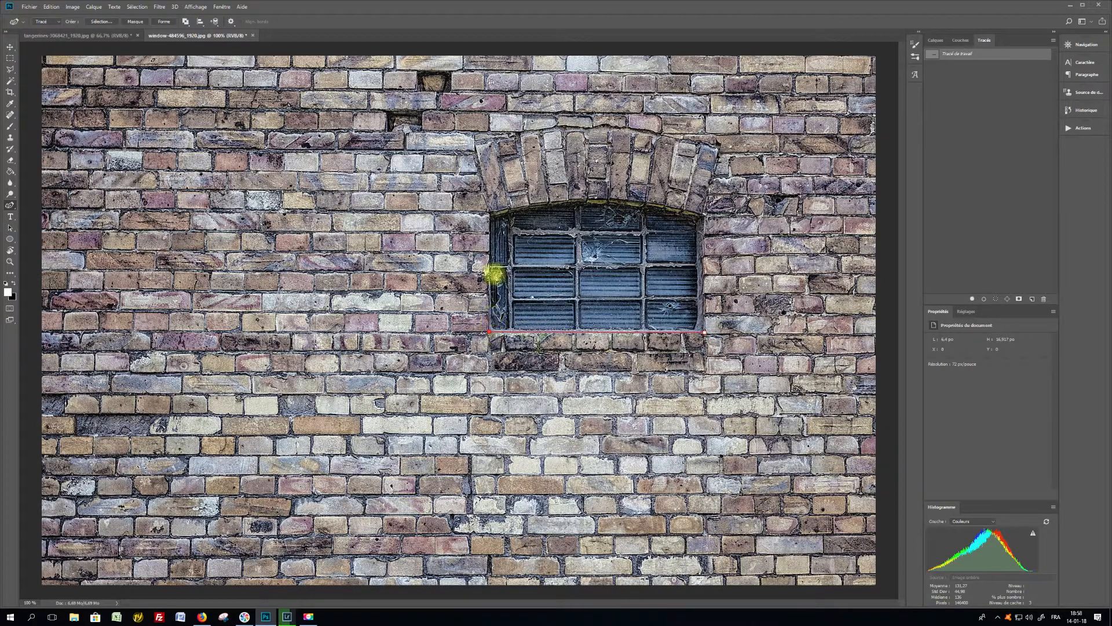
click(490, 214)
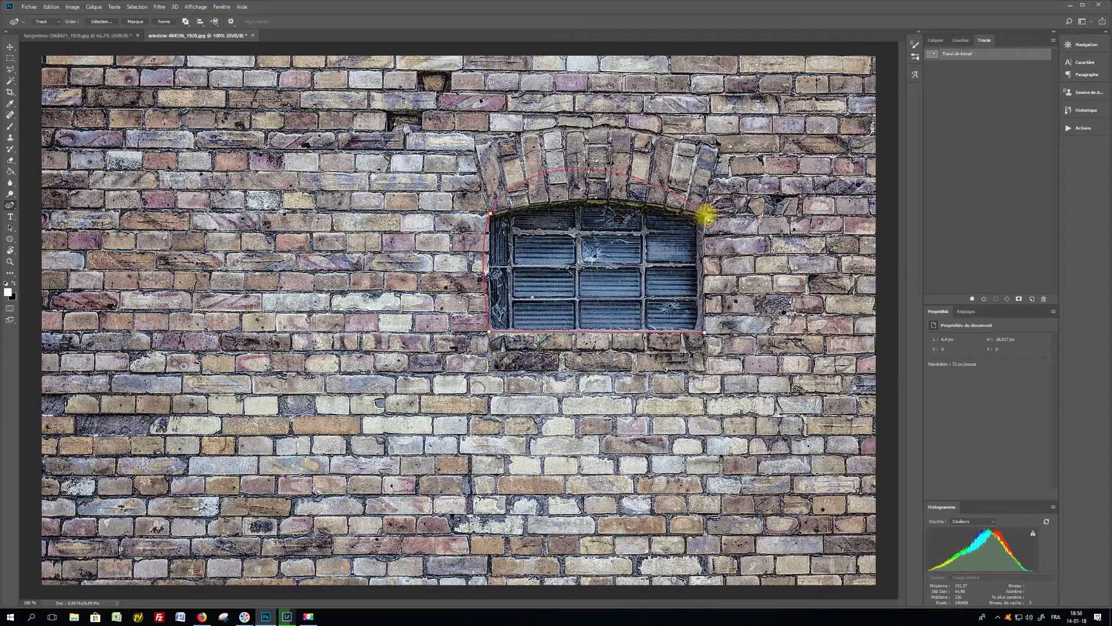
click(706, 215)
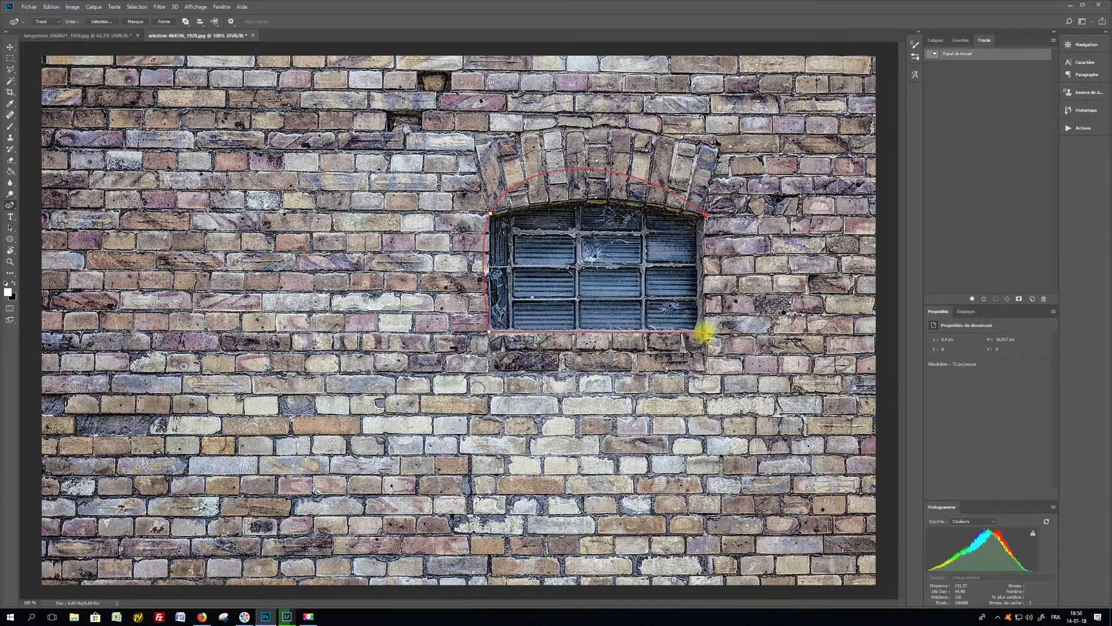
click(704, 332)
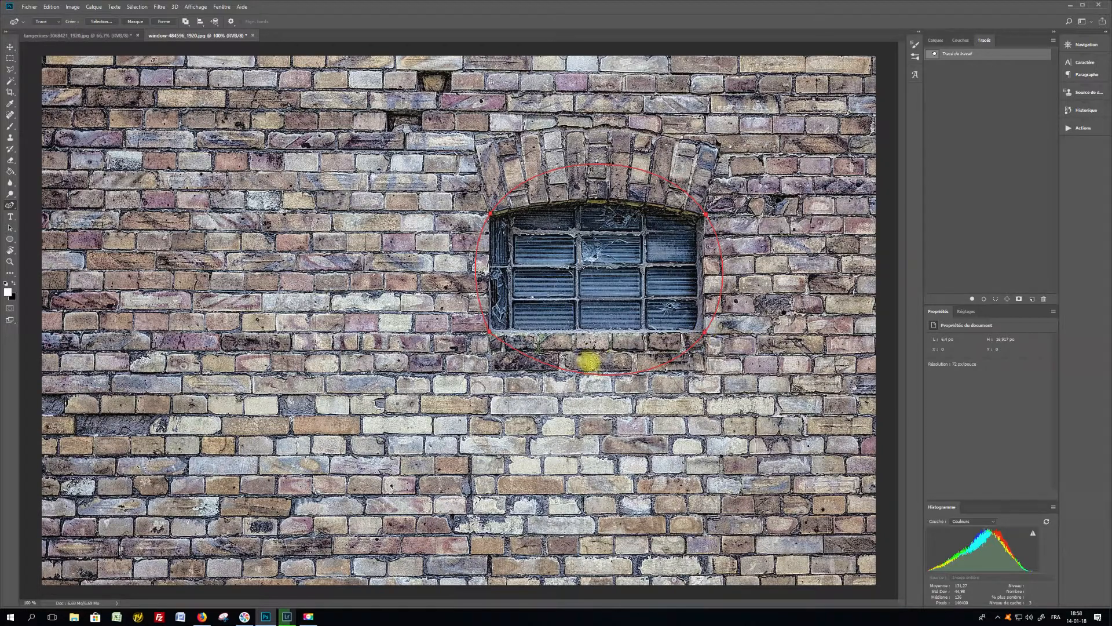
Try reshaping the window path's bottom edge, undo it, and convert the anchors to corner points to straighten the sides
drag(593, 375, 595, 335)
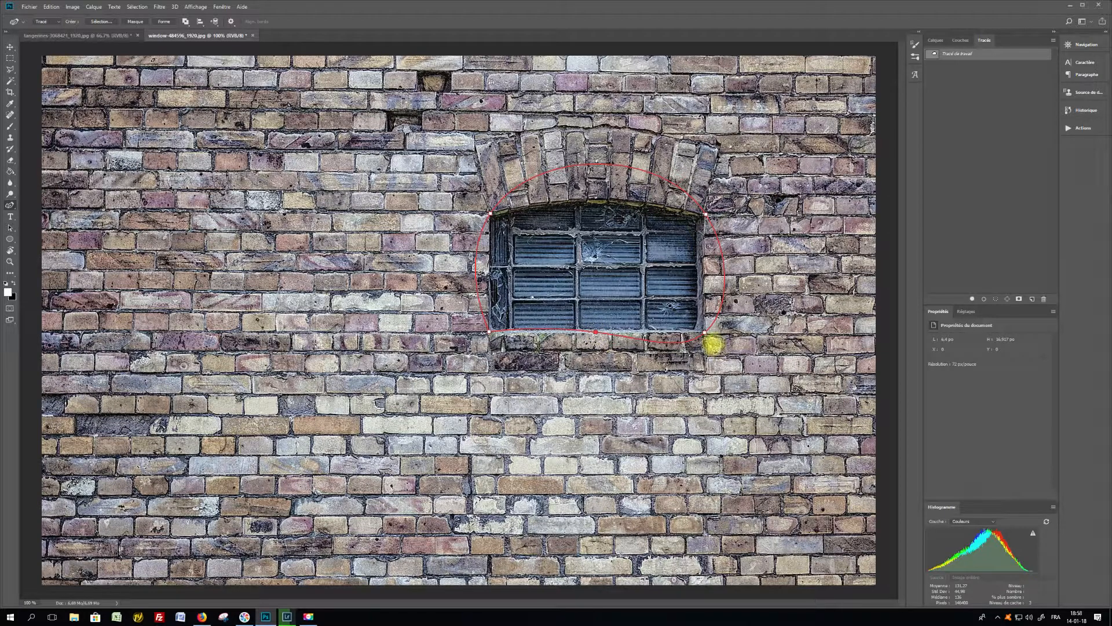
key(ctrl+z)
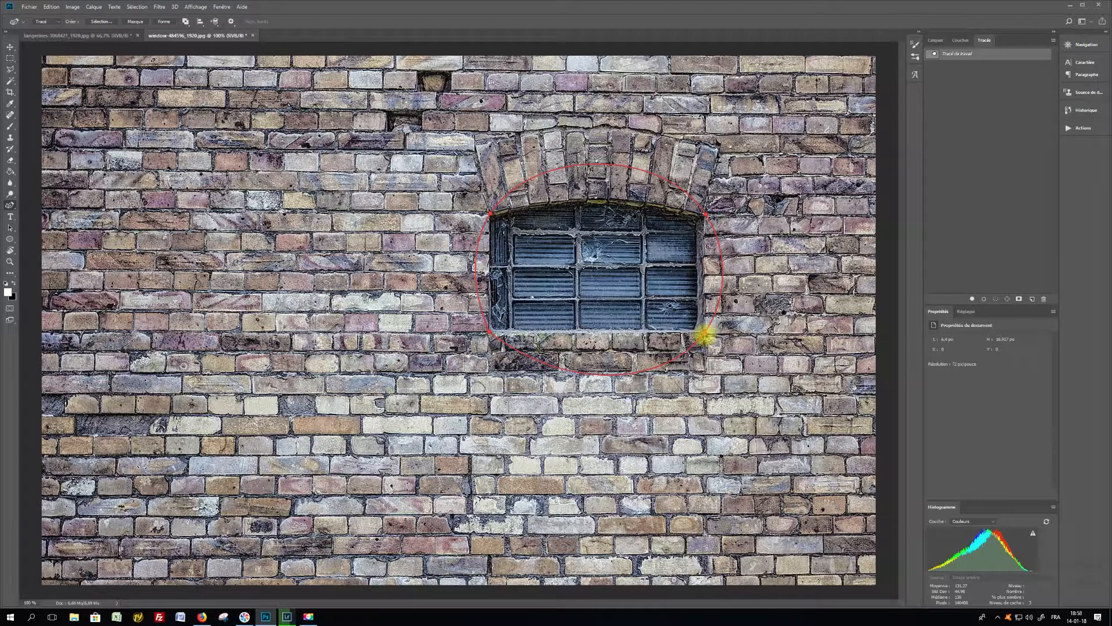
alt+click(705, 334)
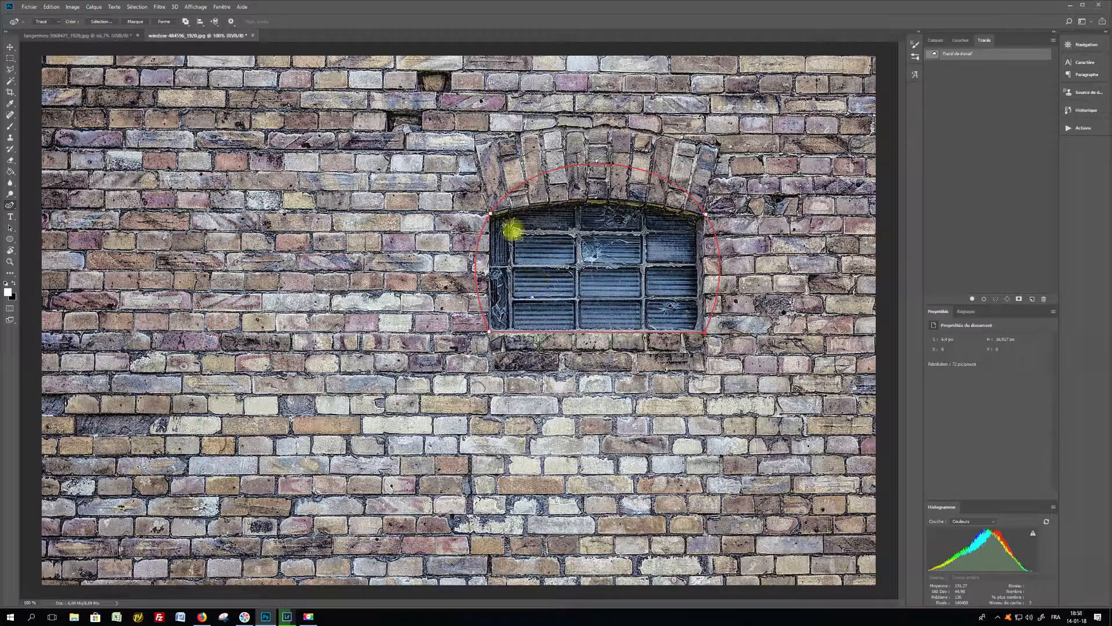
alt+click(492, 214)
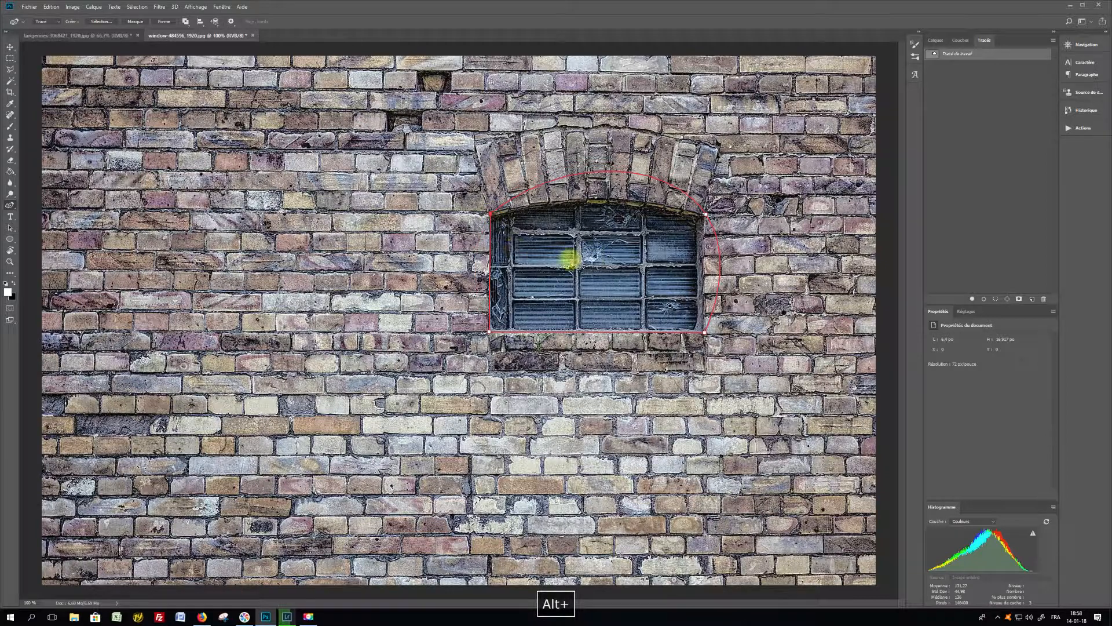
alt+click(706, 213)
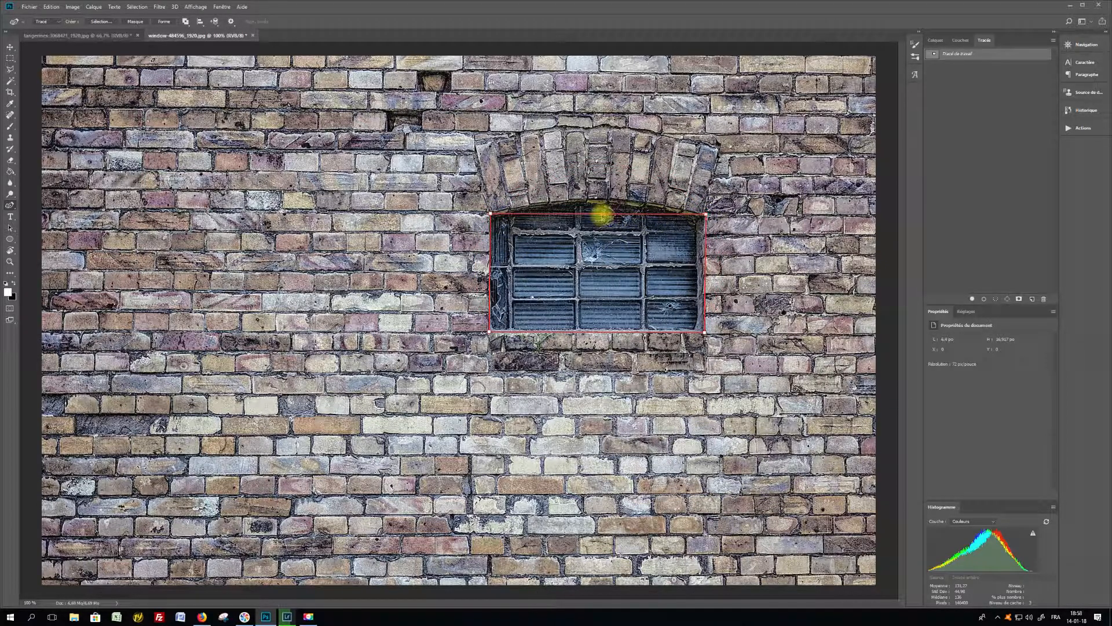
drag(599, 214, 602, 200)
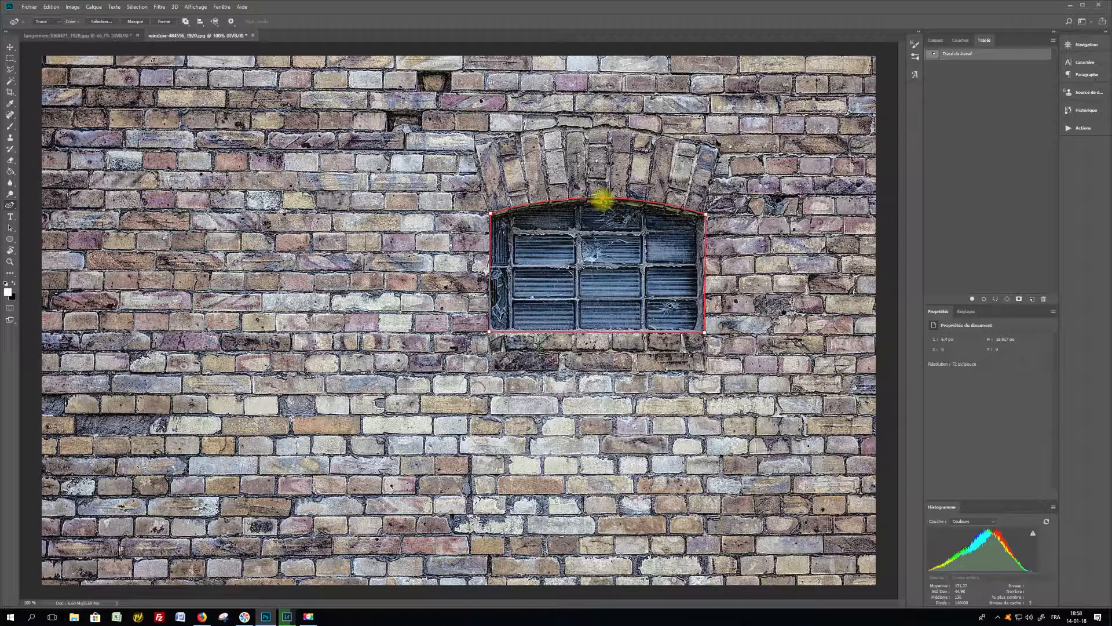
key(Return)
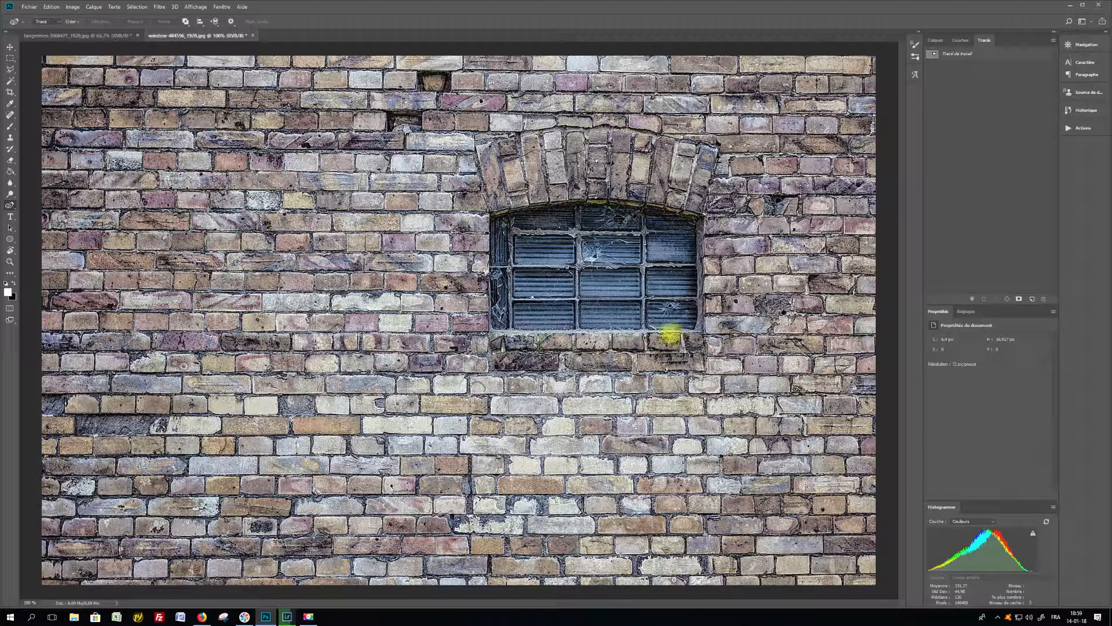
key(ctrl+z)
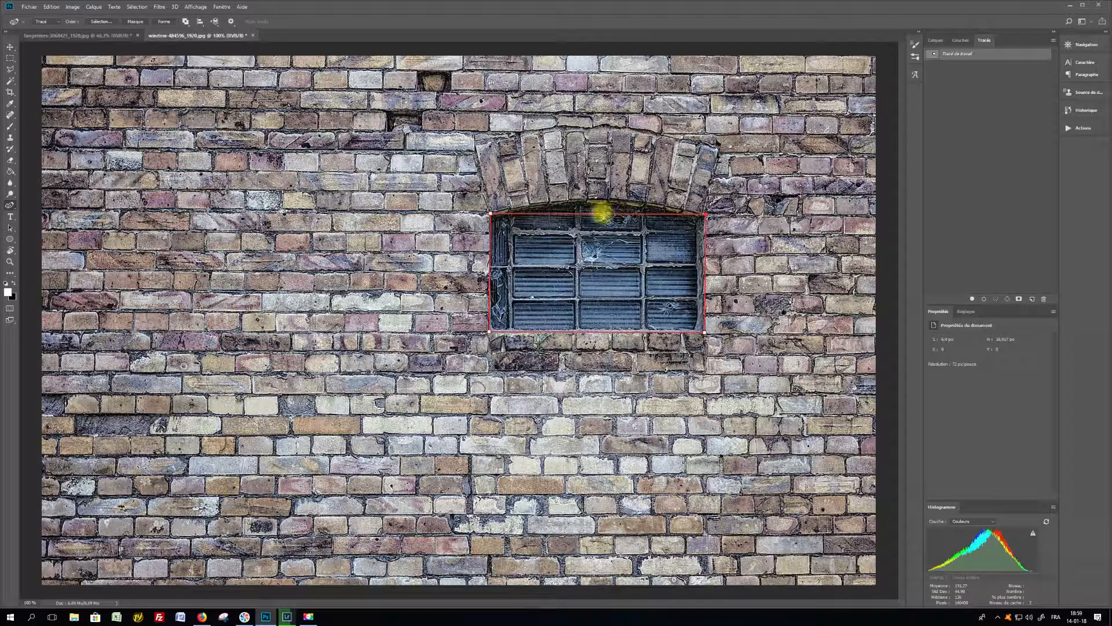
Bend the path's top edge up to the window arch and make a new selection from it with 0 pixels feather
drag(601, 215, 600, 199)
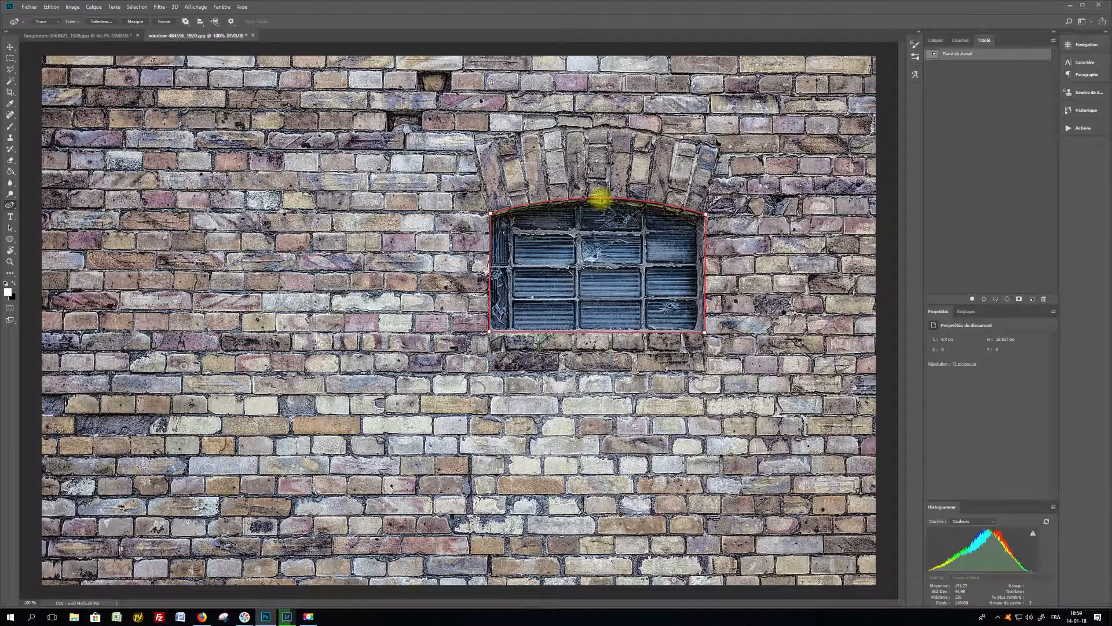
click(102, 22)
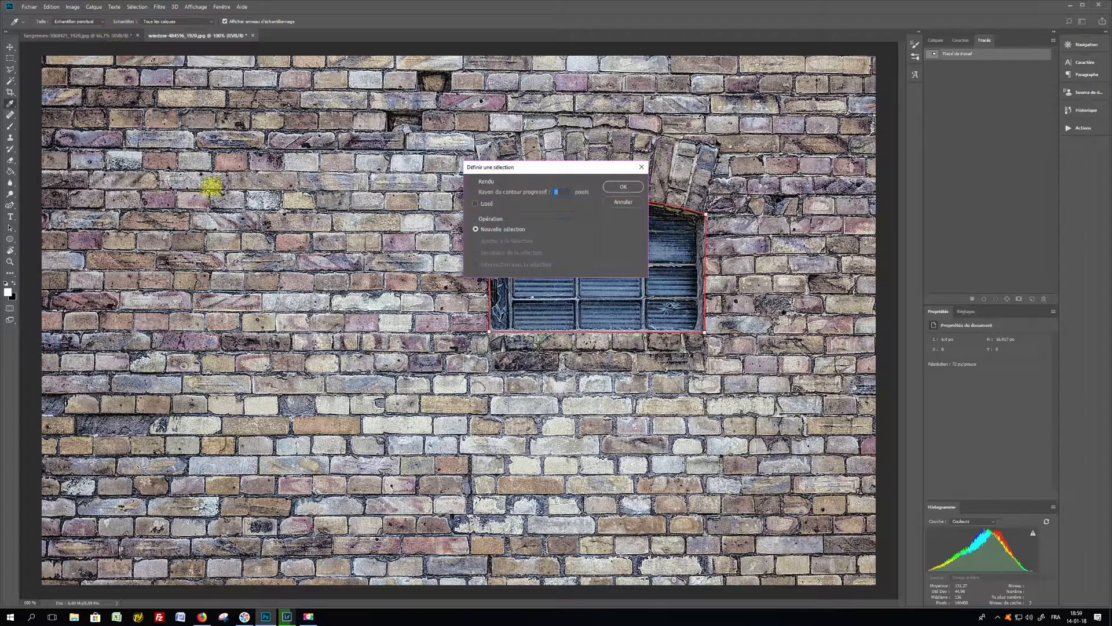
click(623, 187)
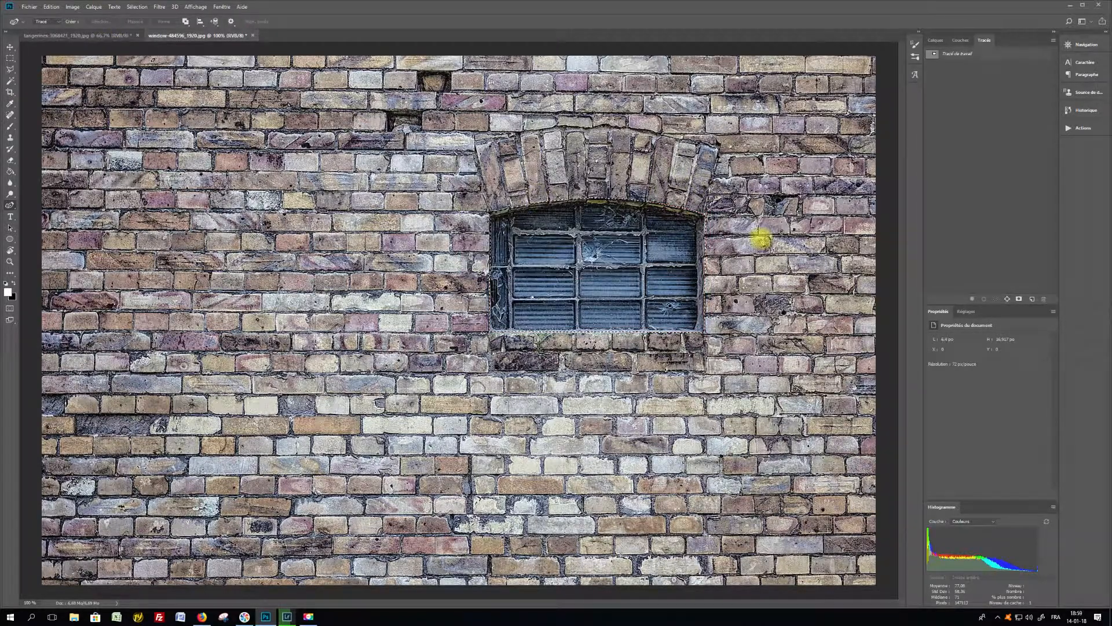